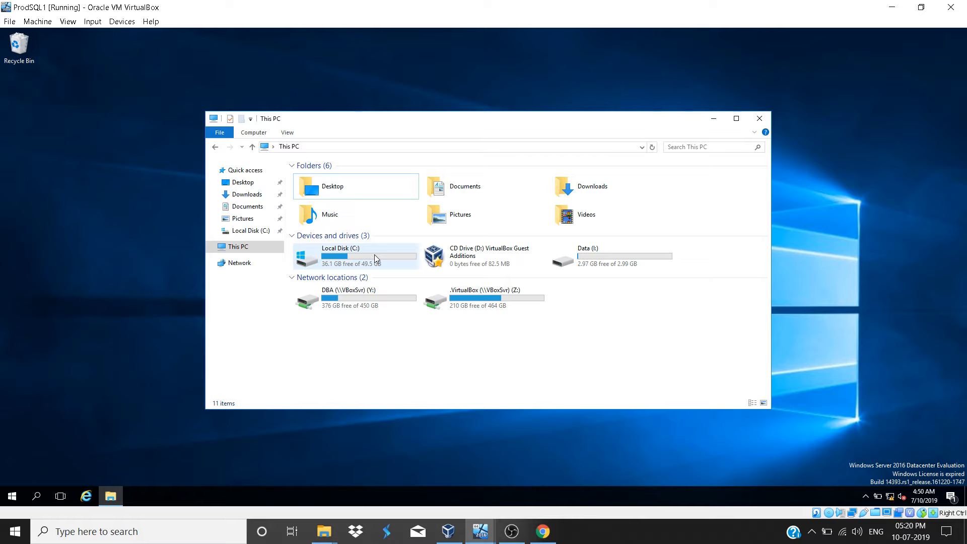
# Step: Open Computer Management on the server and display Disk Management in a maximized window
pyautogui.click(619, 265)
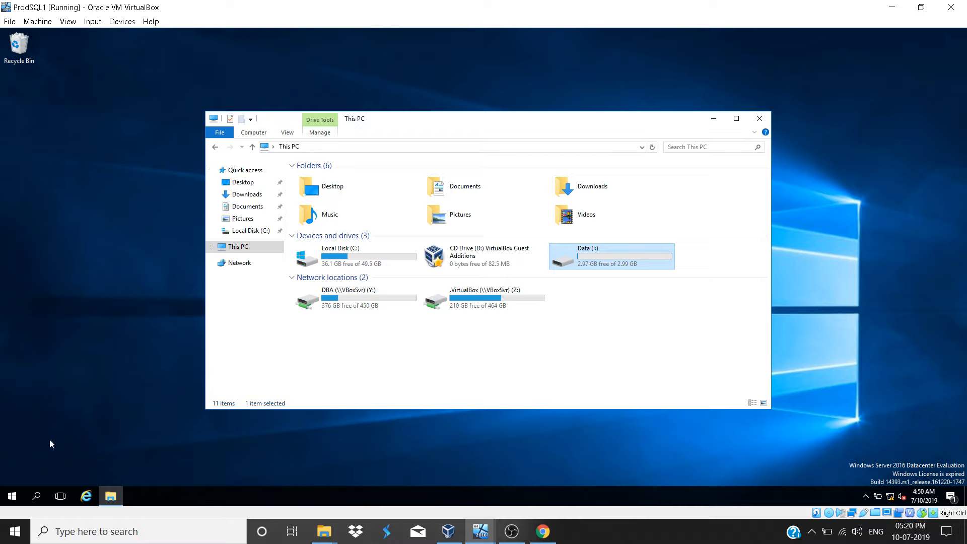
pyautogui.click(16, 496)
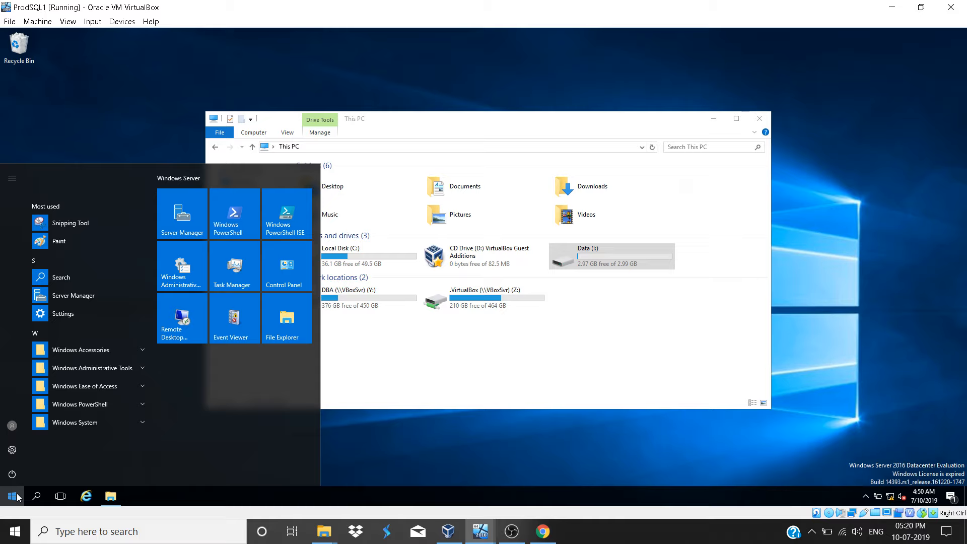
pyautogui.click(17, 496)
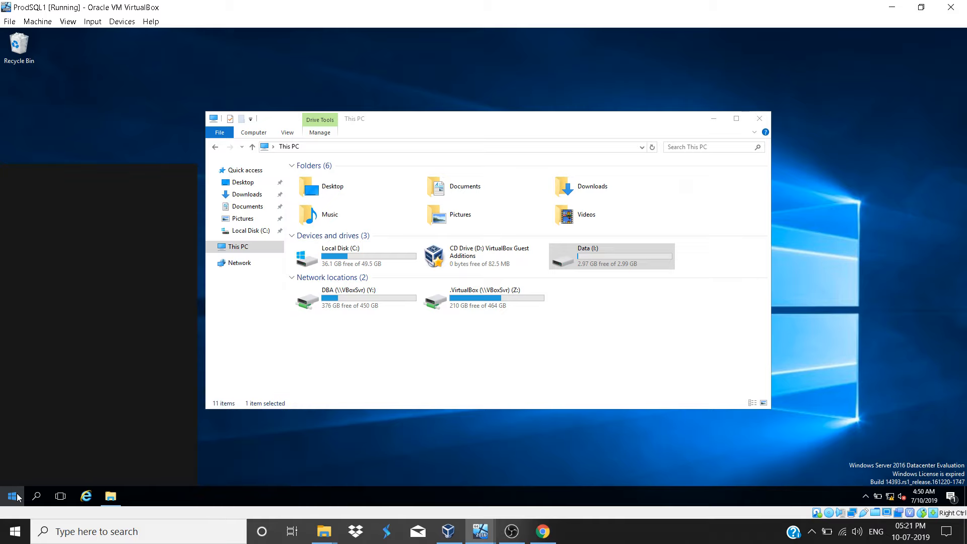
pyautogui.write('computer')
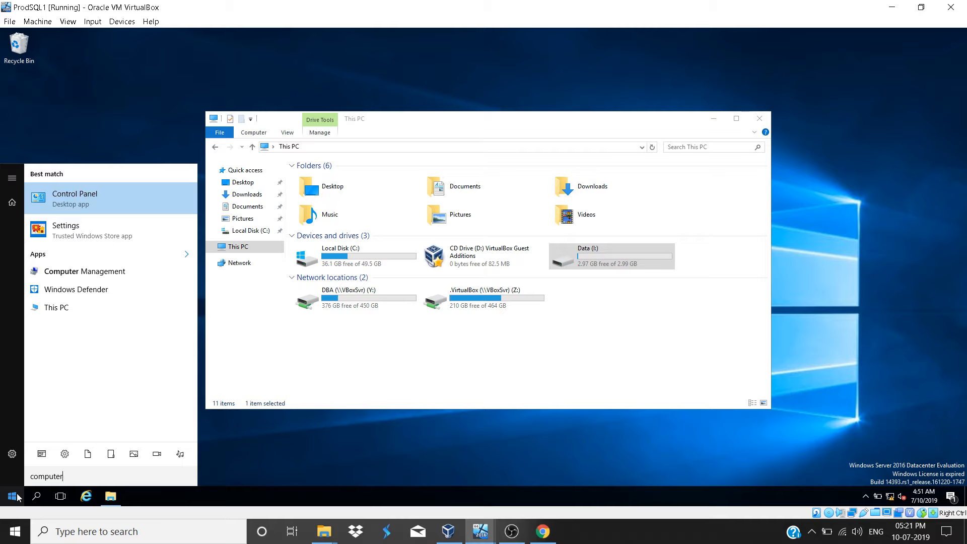
pyautogui.click(111, 274)
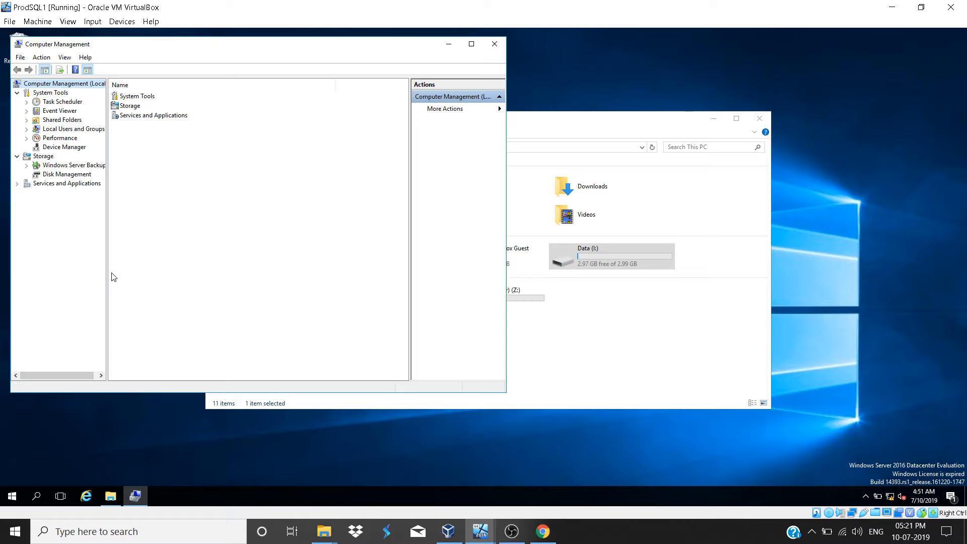
pyautogui.click(74, 174)
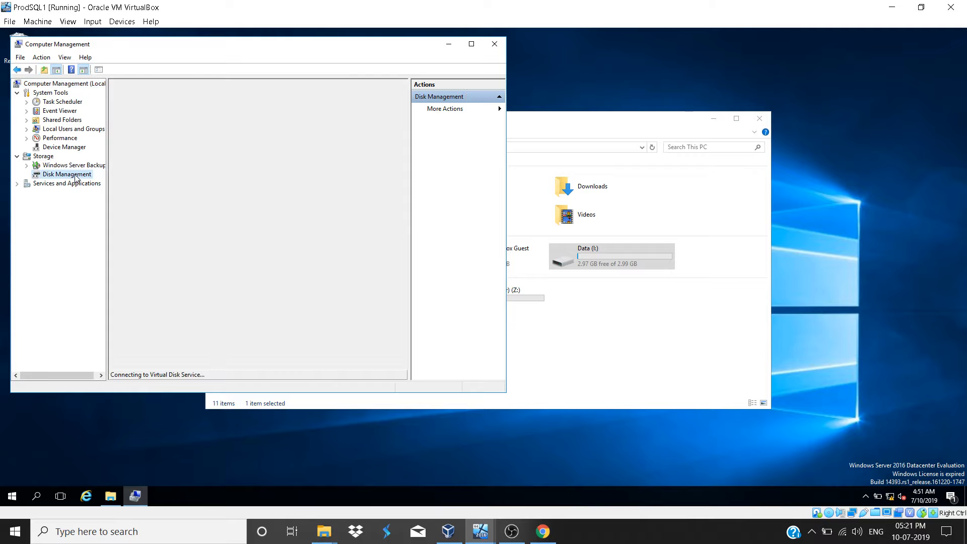
pyautogui.click(471, 45)
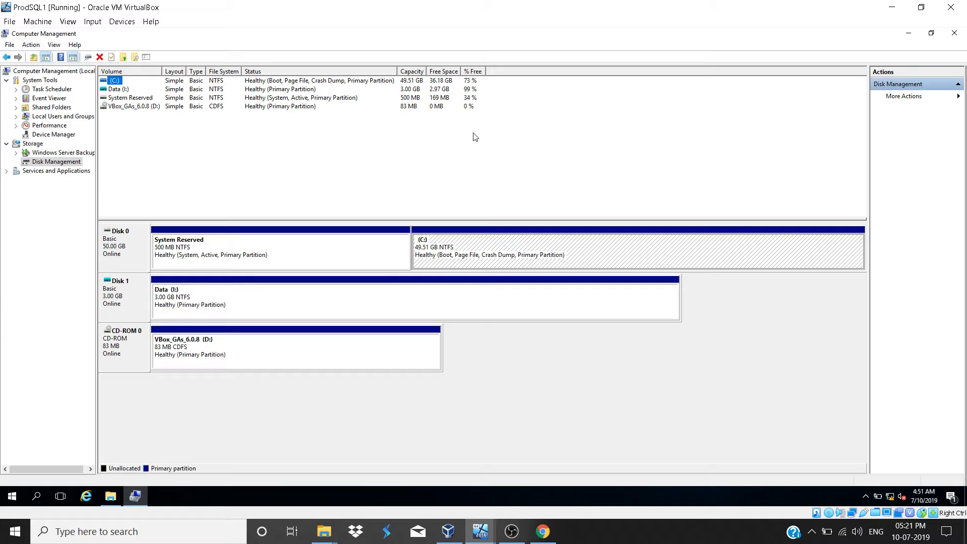
# Step: Start creating a virtual hard disk and set its file location to C:\Log.vhd
pyautogui.click(500, 249)
pyautogui.click(900, 98)
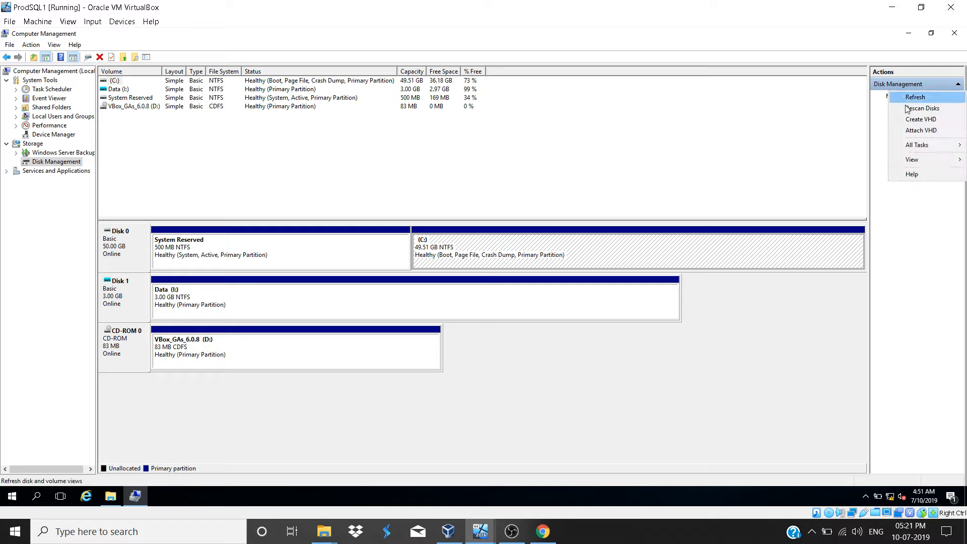
pyautogui.click(915, 120)
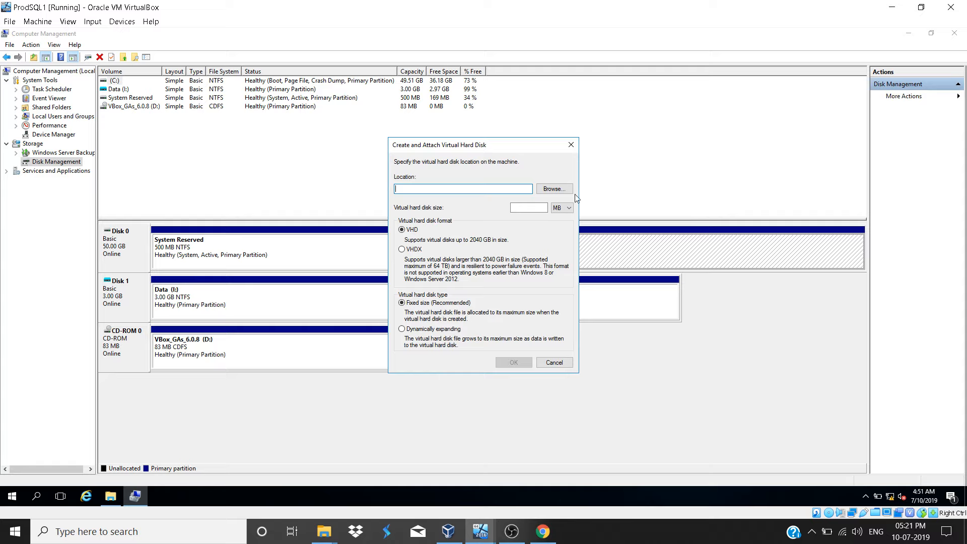
pyautogui.click(554, 193)
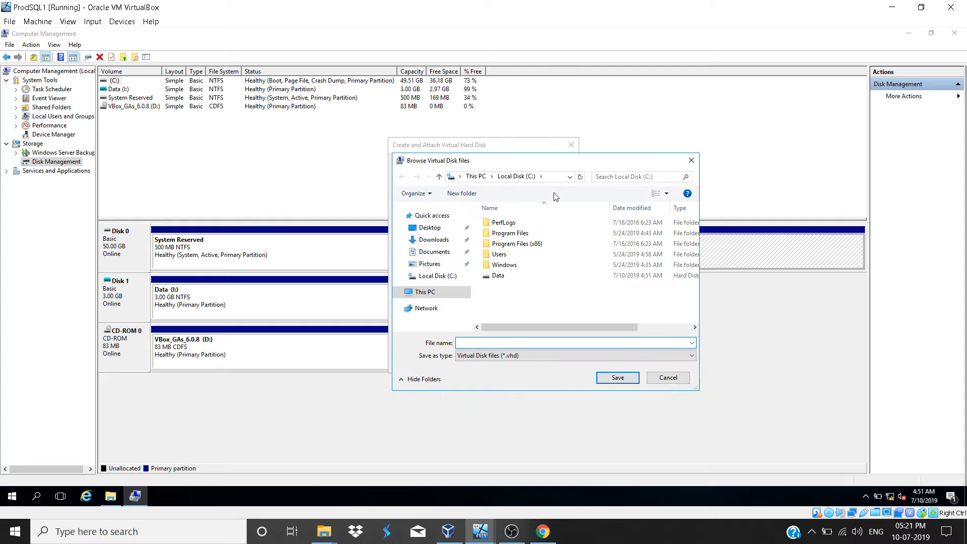
pyautogui.click(414, 292)
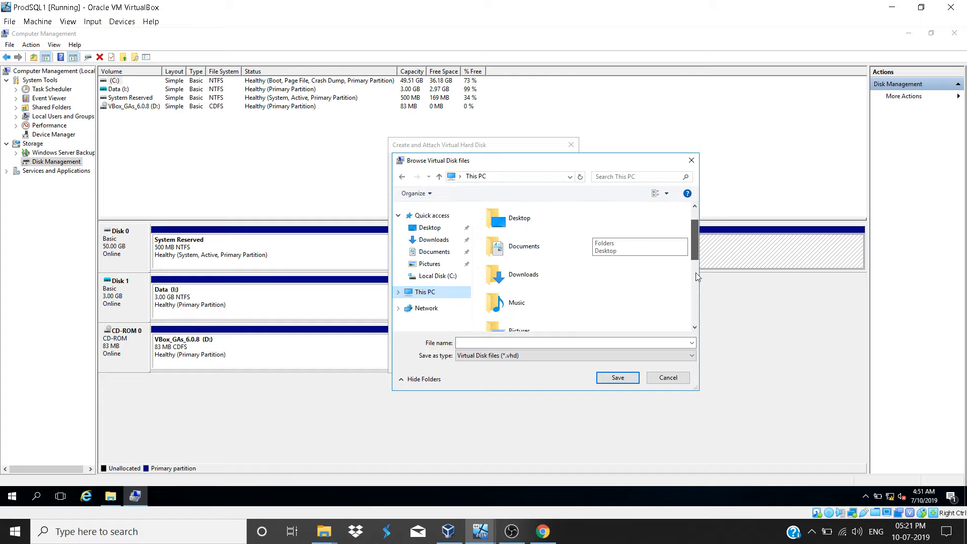
pyautogui.scroll(-4, 604, 234)
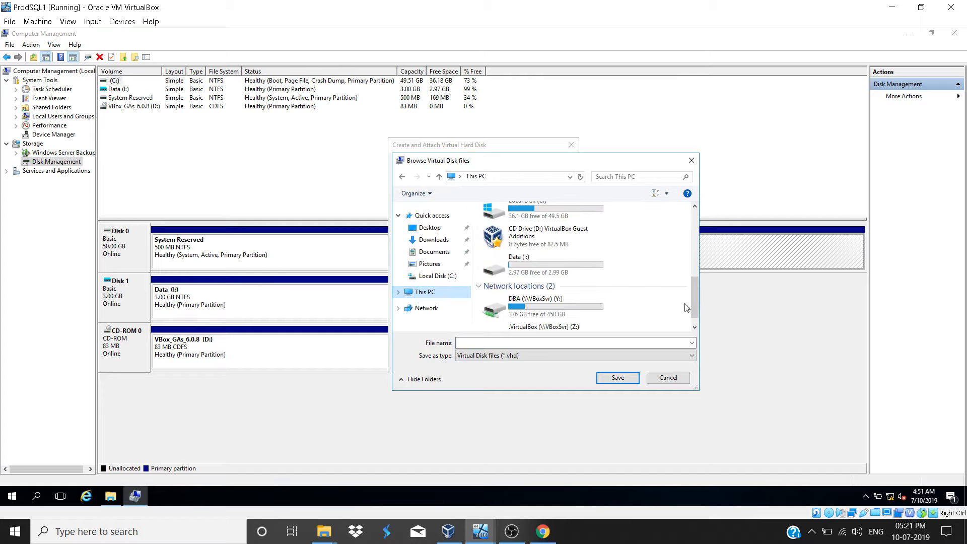
pyautogui.click(557, 210)
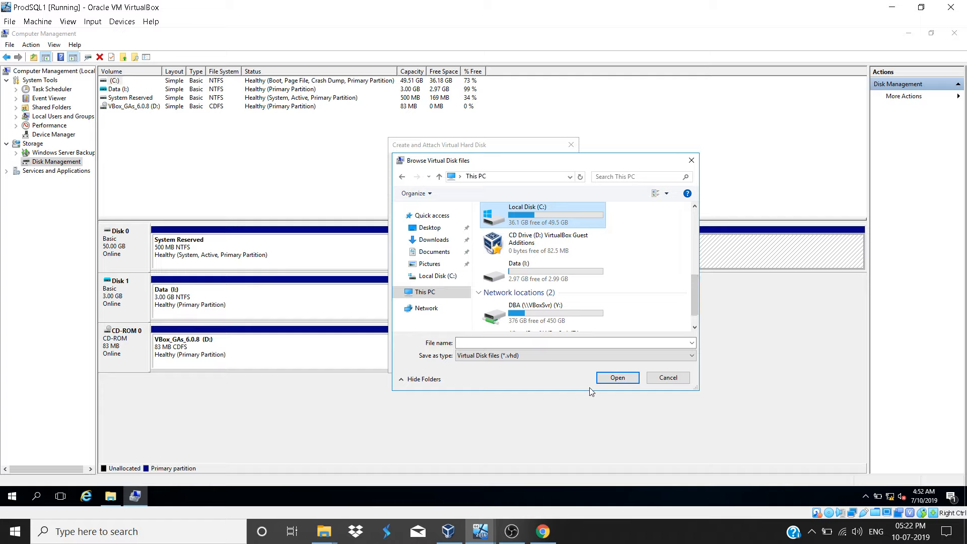
pyautogui.click(608, 382)
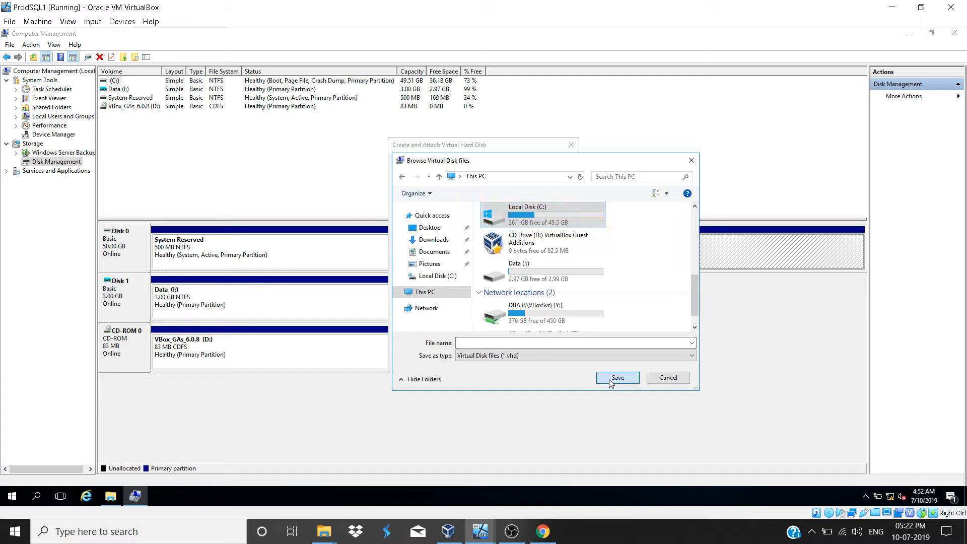
pyautogui.click(525, 344)
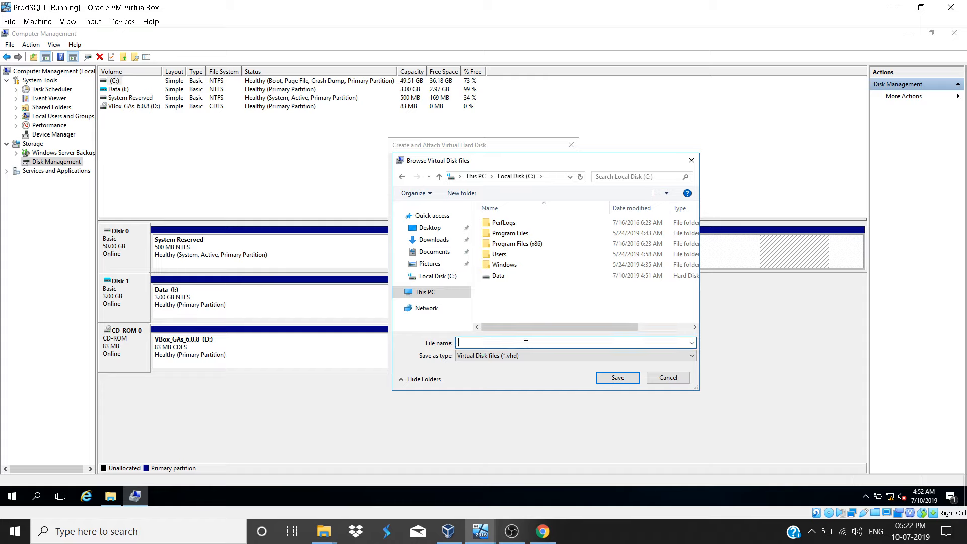
pyautogui.write('Log')
pyautogui.click(607, 378)
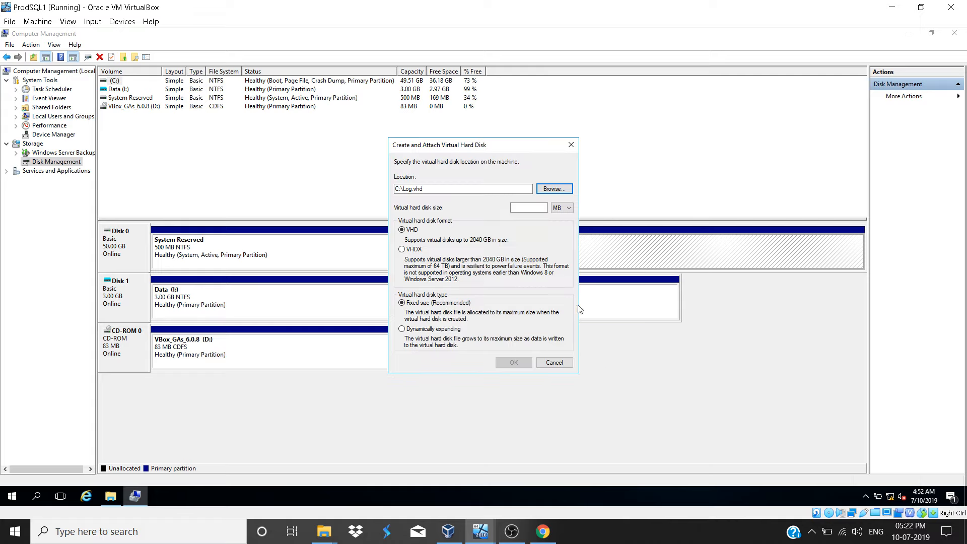
# Step: Set the virtual hard disk size to 3 GB and create it as a fixed-size VHD
pyautogui.click(536, 210)
pyautogui.write('3')
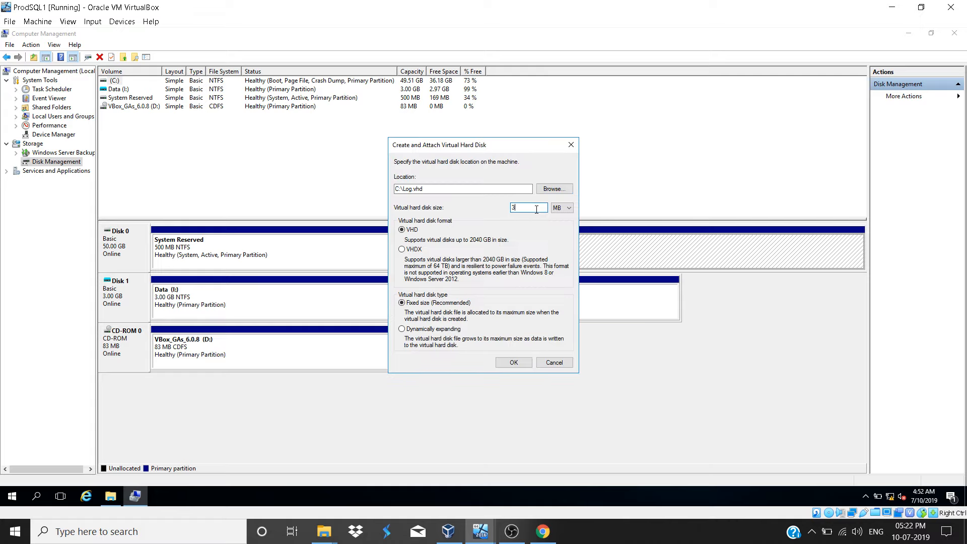
pyautogui.click(560, 208)
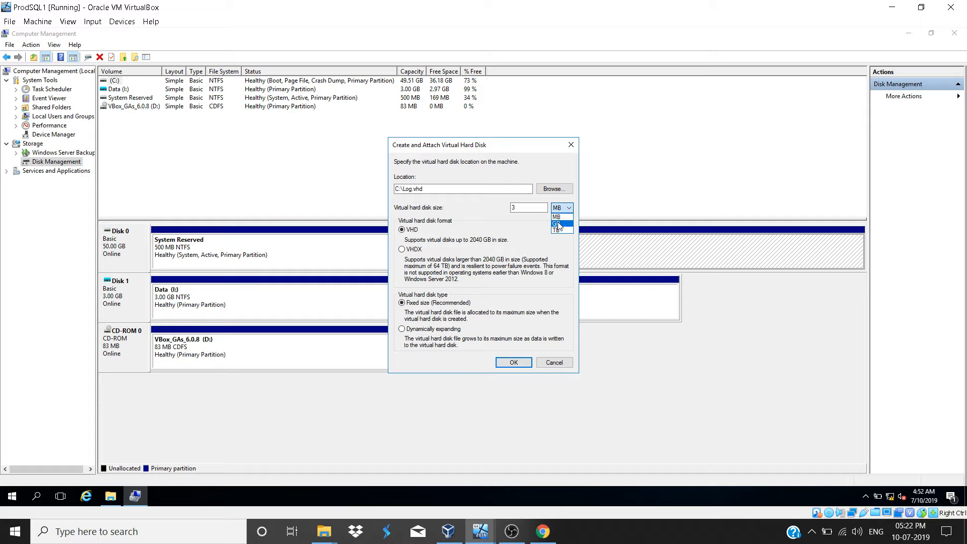
pyautogui.click(559, 224)
pyautogui.click(514, 363)
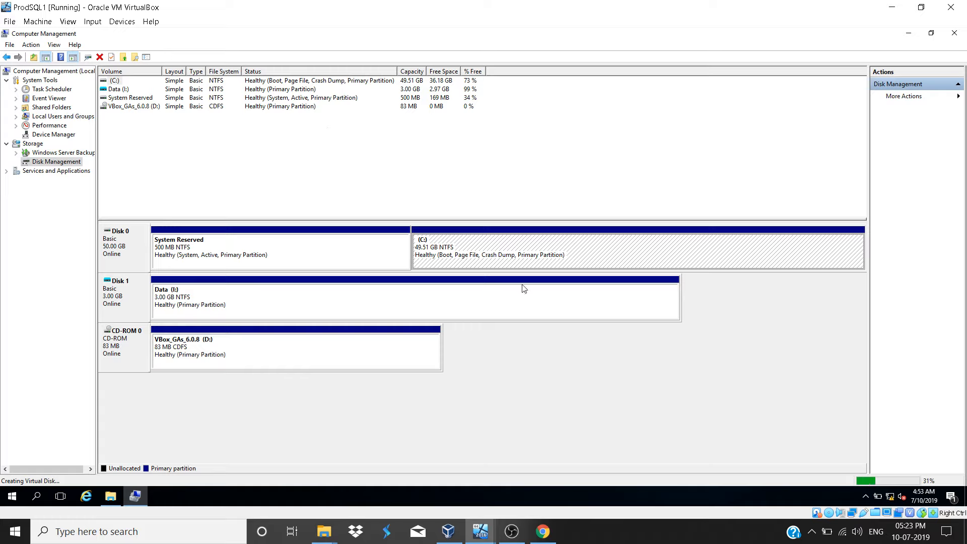
pyautogui.click(545, 385)
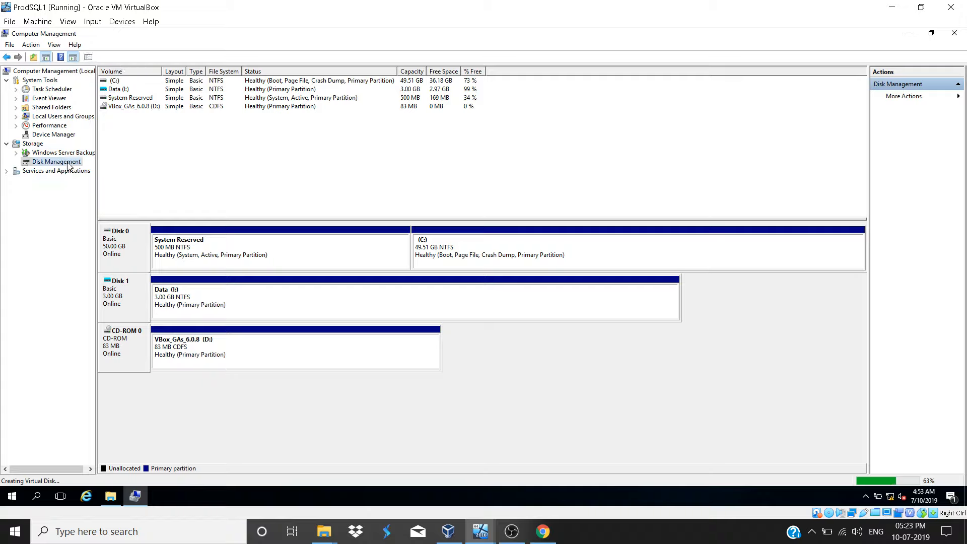
pyautogui.click(460, 246)
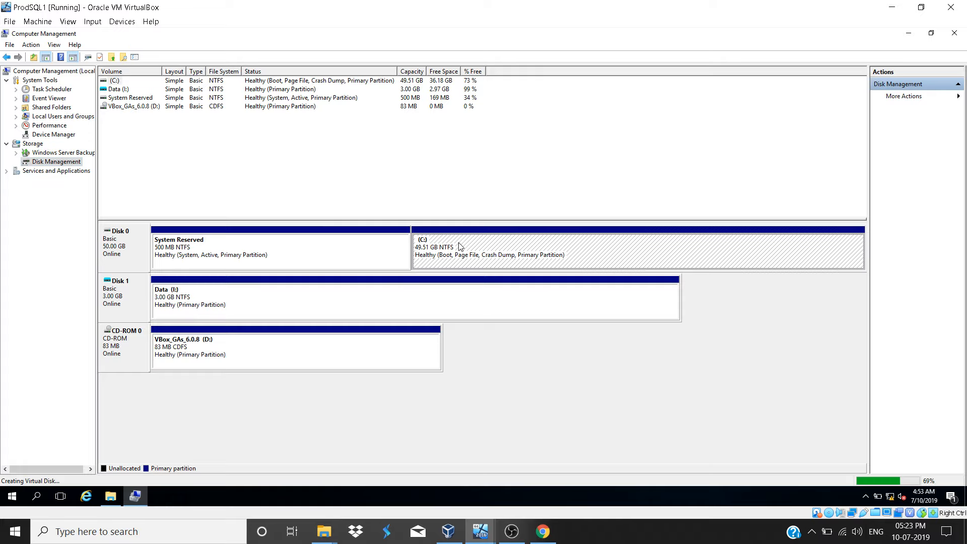
pyautogui.click(890, 99)
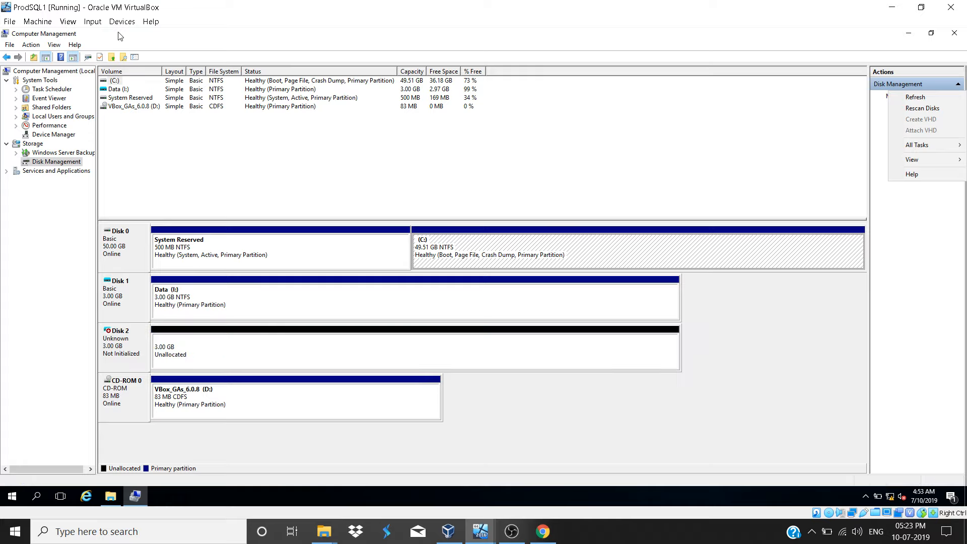
# Step: Switch the virtual machine display to full-screen mode
pyautogui.click(67, 20)
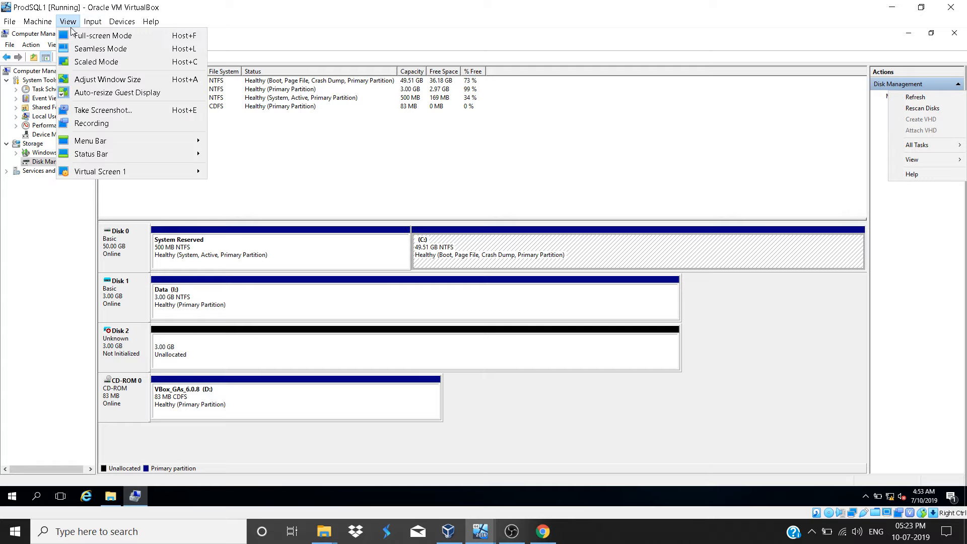
pyautogui.click(75, 36)
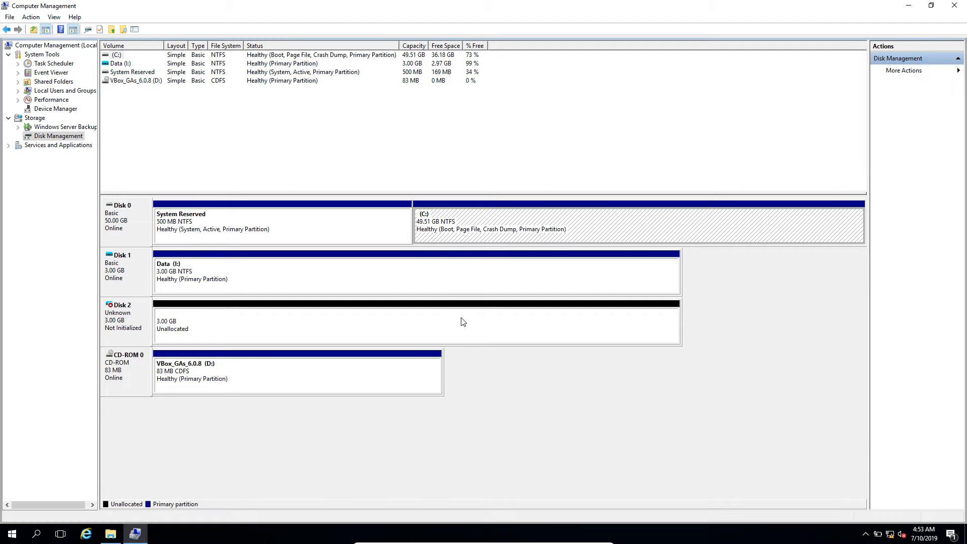
# Step: Initialize Disk 2 with the MBR (Master Boot Record) partition style
pyautogui.click(115, 327)
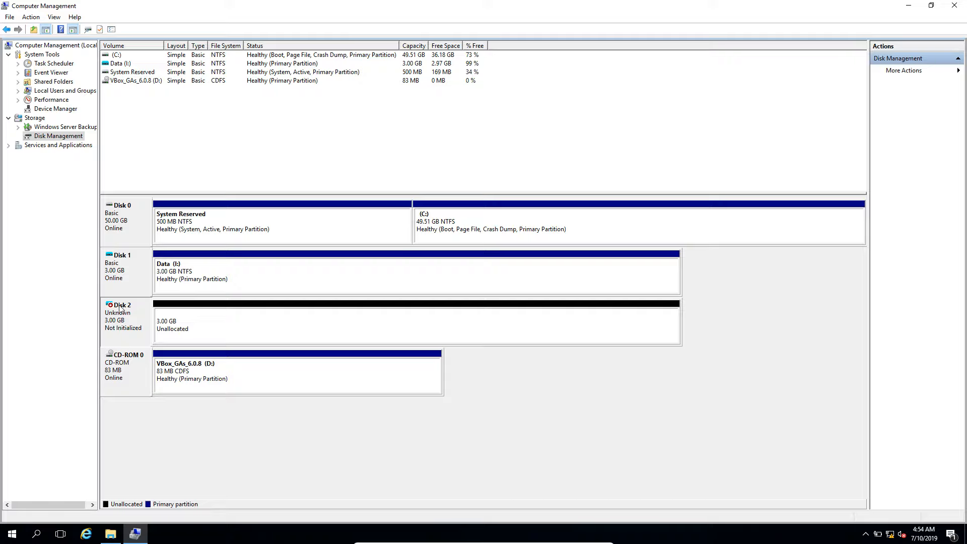
pyautogui.rightClick(120, 306)
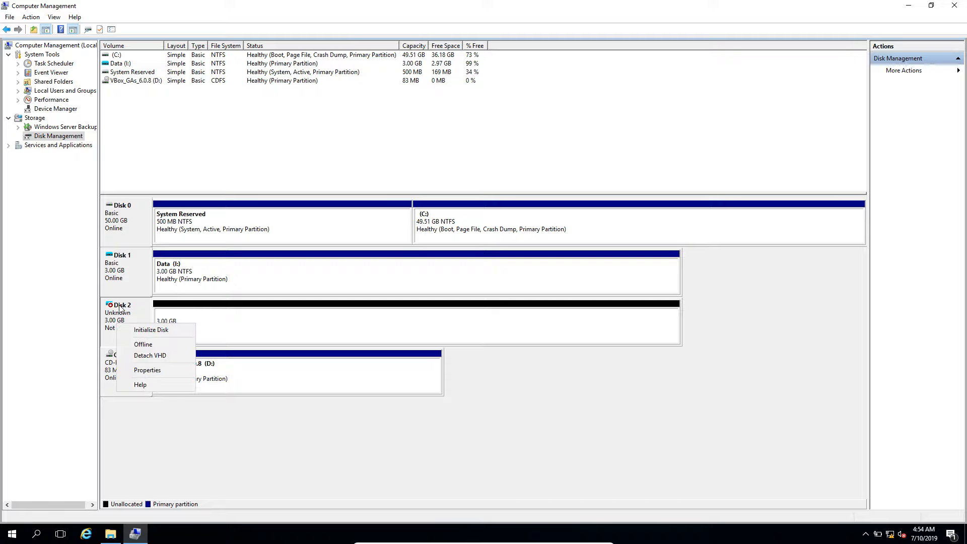
pyautogui.click(149, 330)
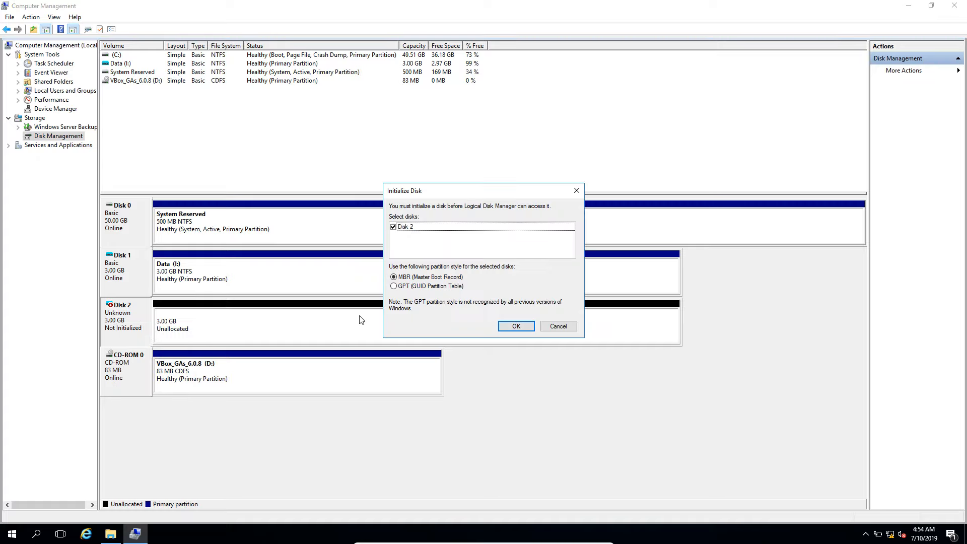
pyautogui.click(516, 327)
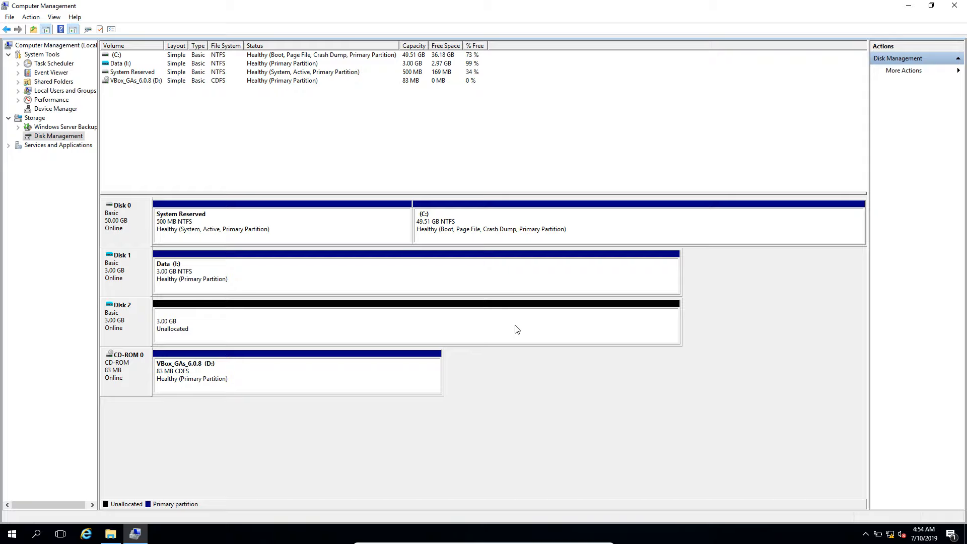
# Step: Start a new simple volume on Disk 2's unallocated space, keeping the 3069 MB size, and assign it drive letter L
pyautogui.click(271, 324)
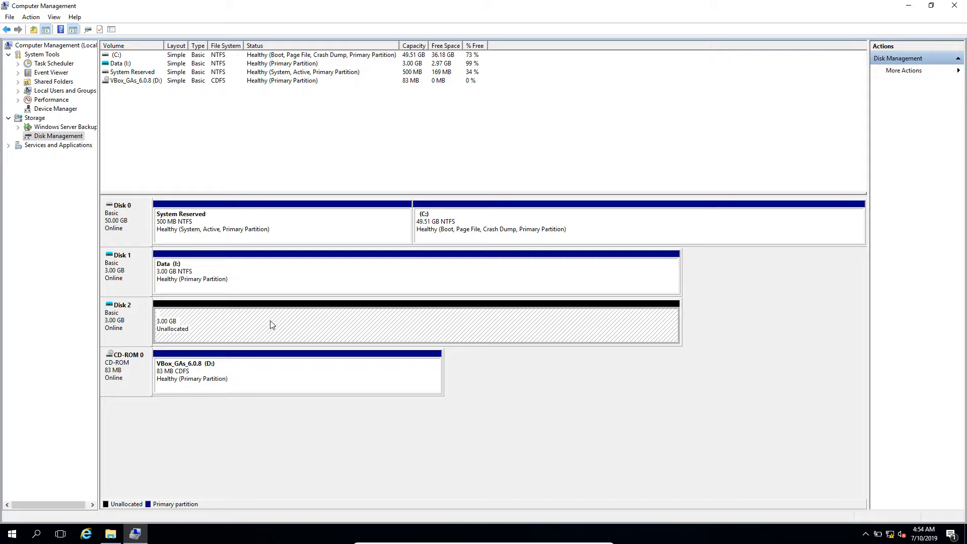
pyautogui.rightClick(272, 325)
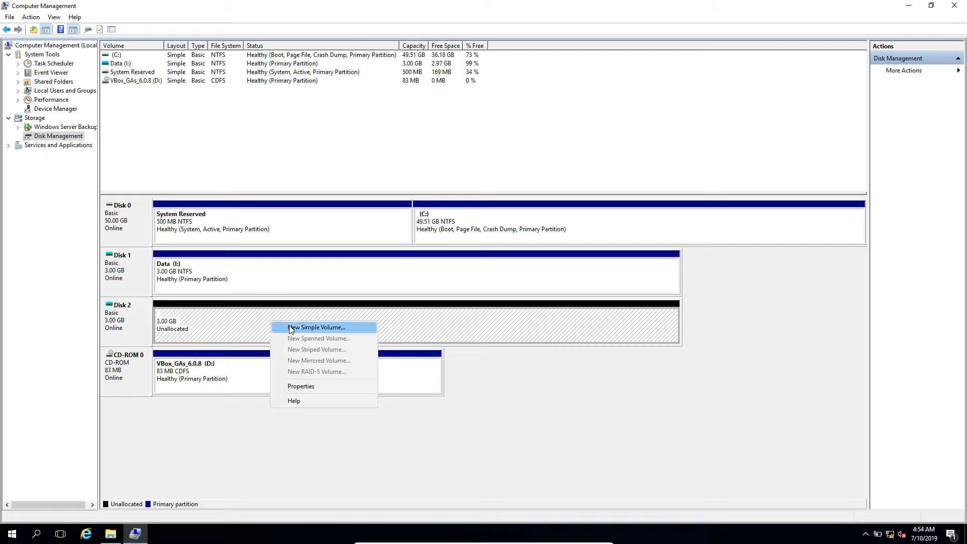
pyautogui.click(291, 328)
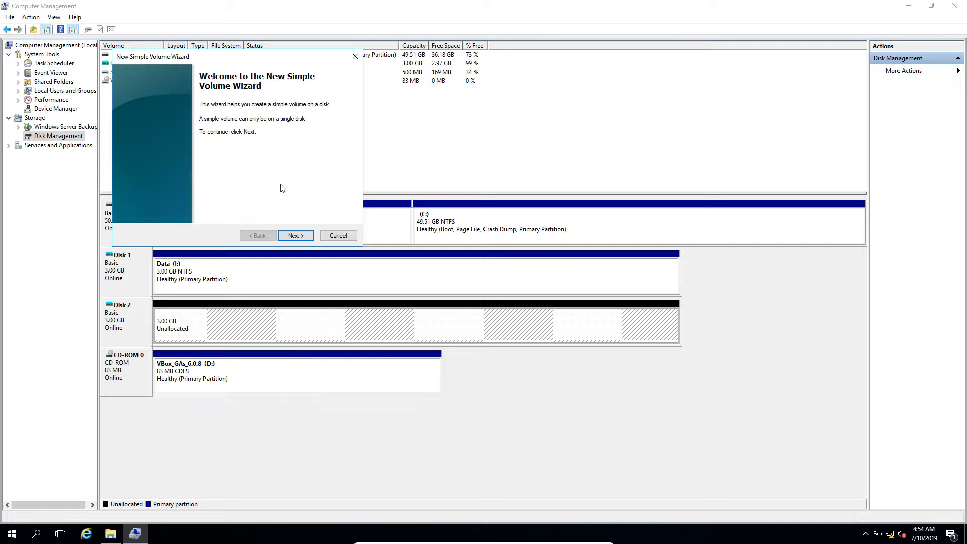
pyautogui.click(296, 236)
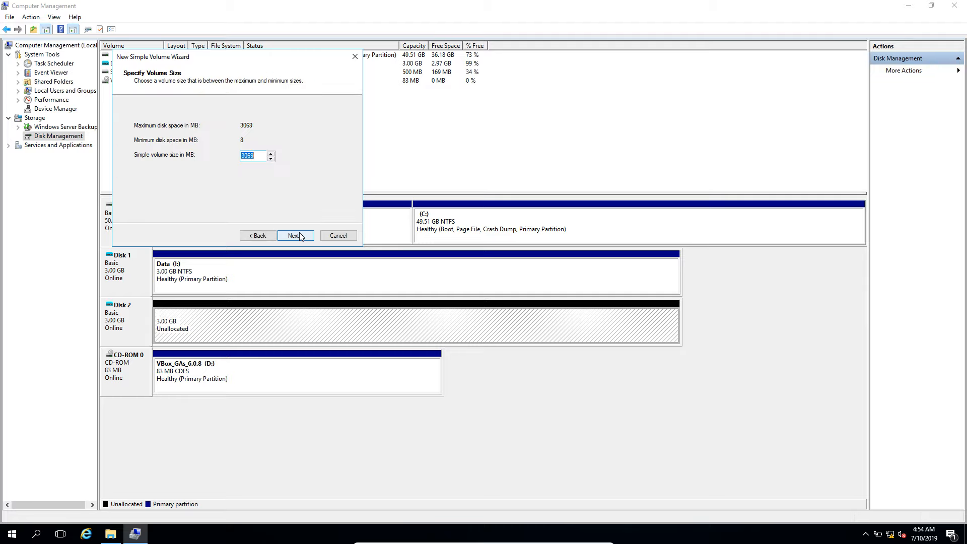
pyautogui.click(296, 236)
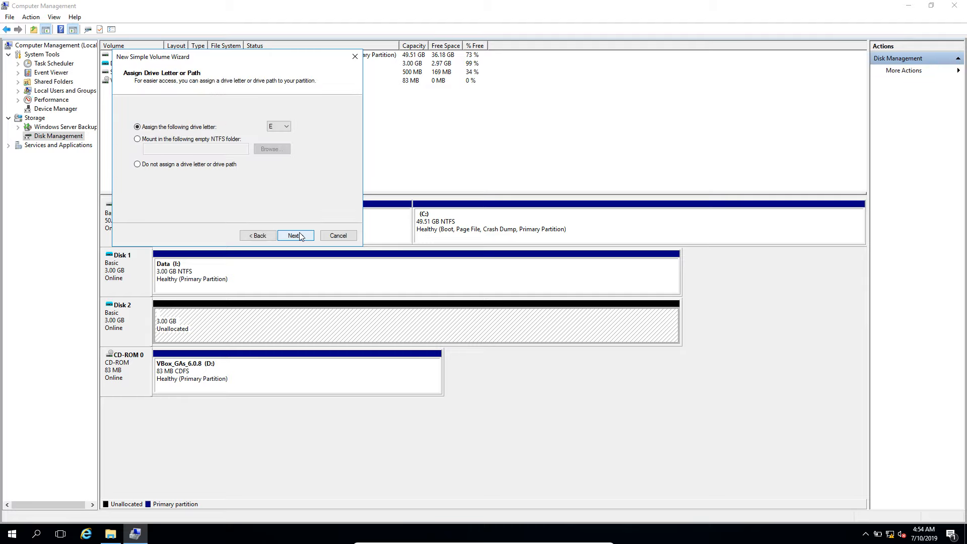
pyautogui.click(286, 127)
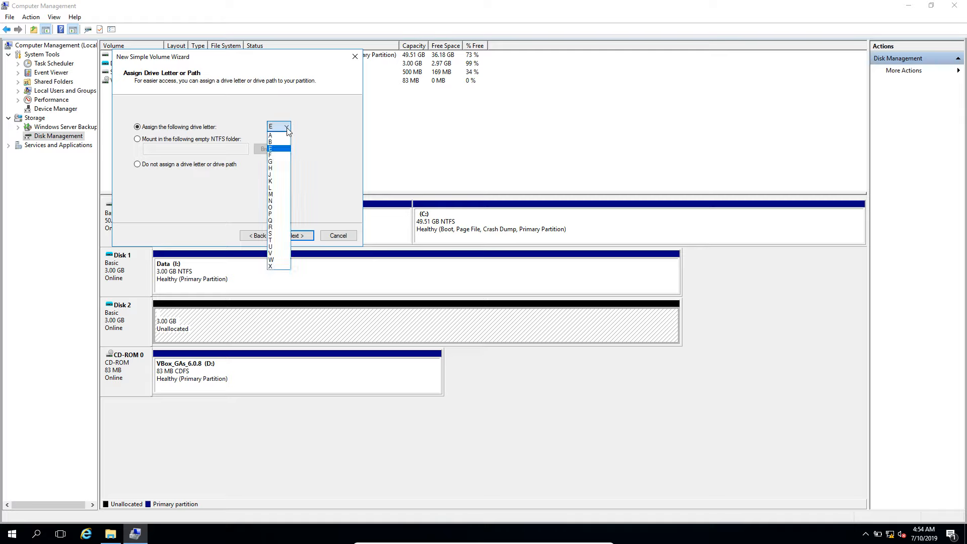
pyautogui.click(283, 187)
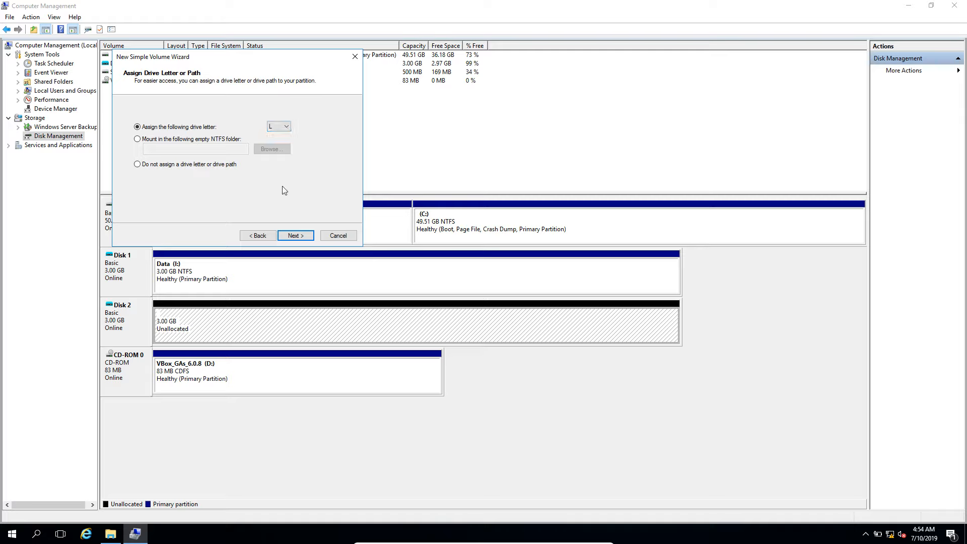
pyautogui.click(296, 236)
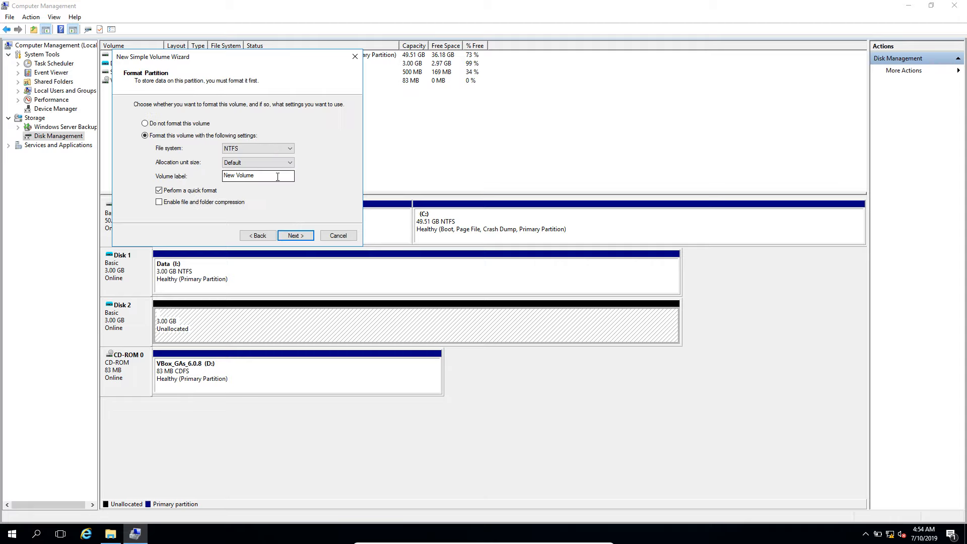
# Step: Label the volume Log and create it with a quick NTFS format and default allocation unit size
pyautogui.moveTo(277, 177); pyautogui.dragTo(174, 168)
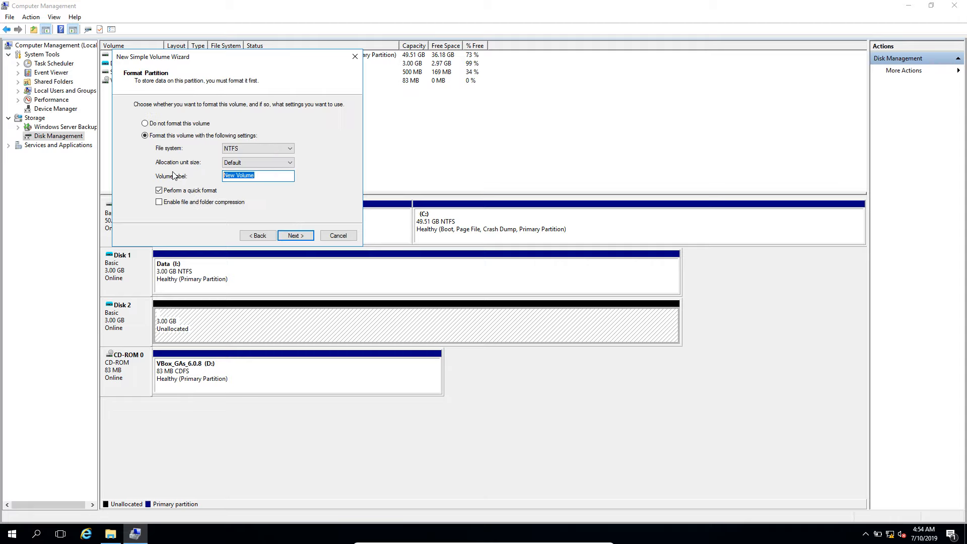
pyautogui.write('Log')
pyautogui.click(295, 236)
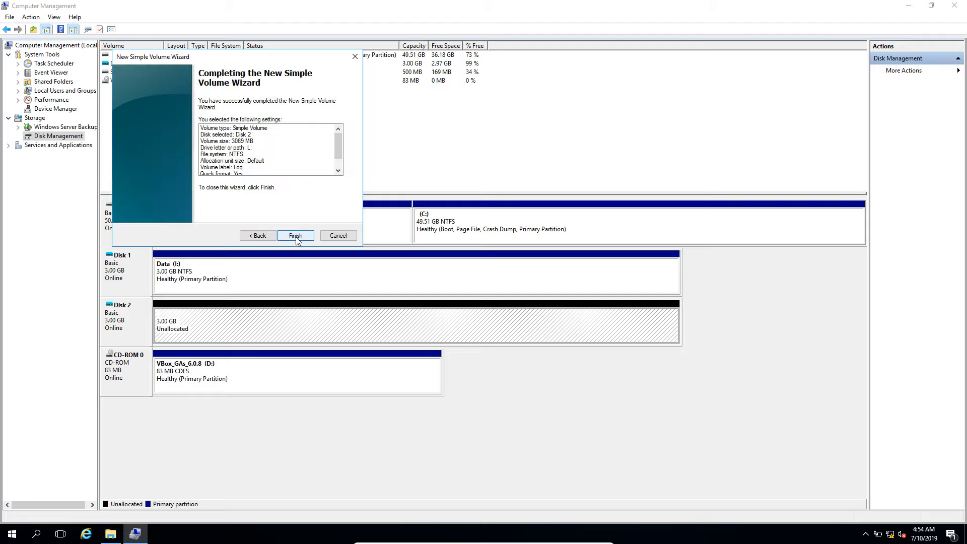
pyautogui.click(296, 236)
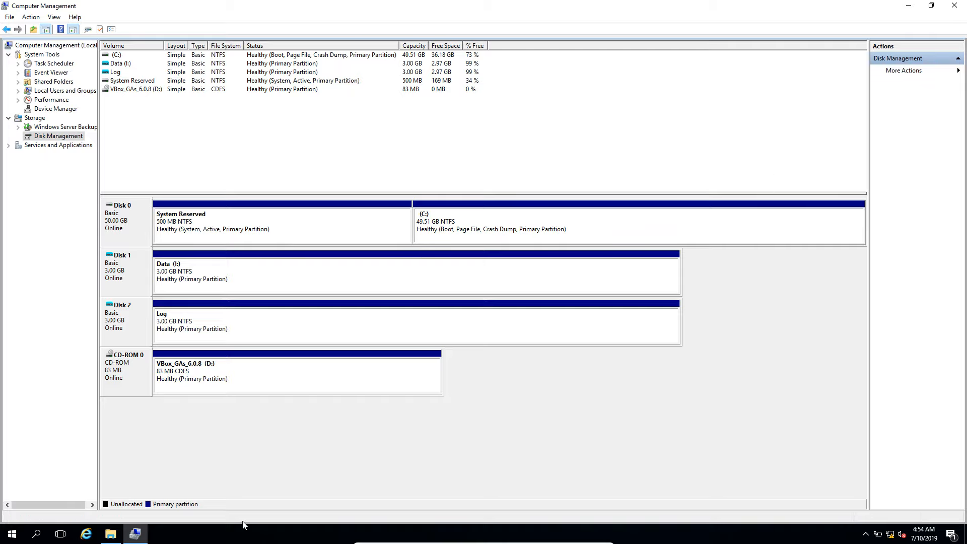
# Step: Switch to File Explorer and check the Log (L:) drive and the Log hard disk image file on Local Disk (C:)
pyautogui.click(110, 536)
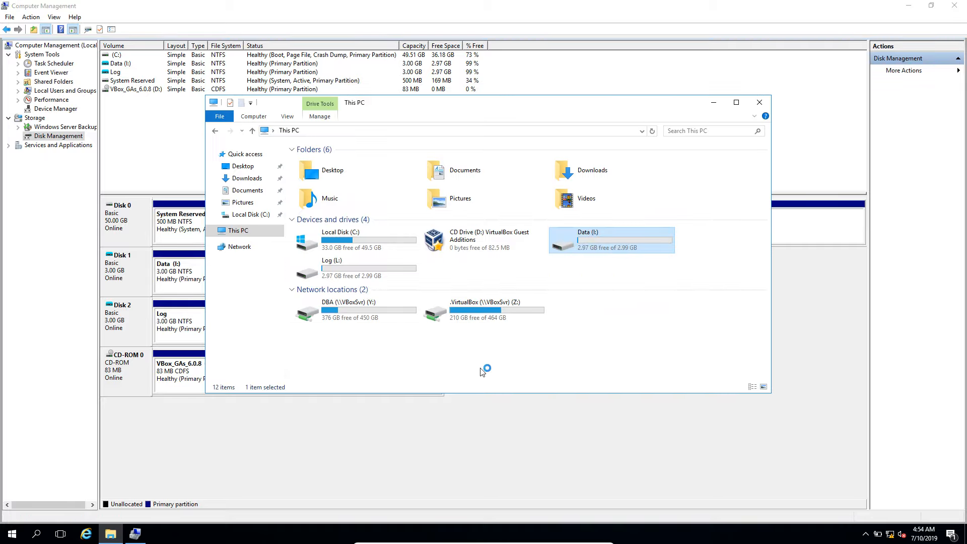
pyautogui.click(362, 278)
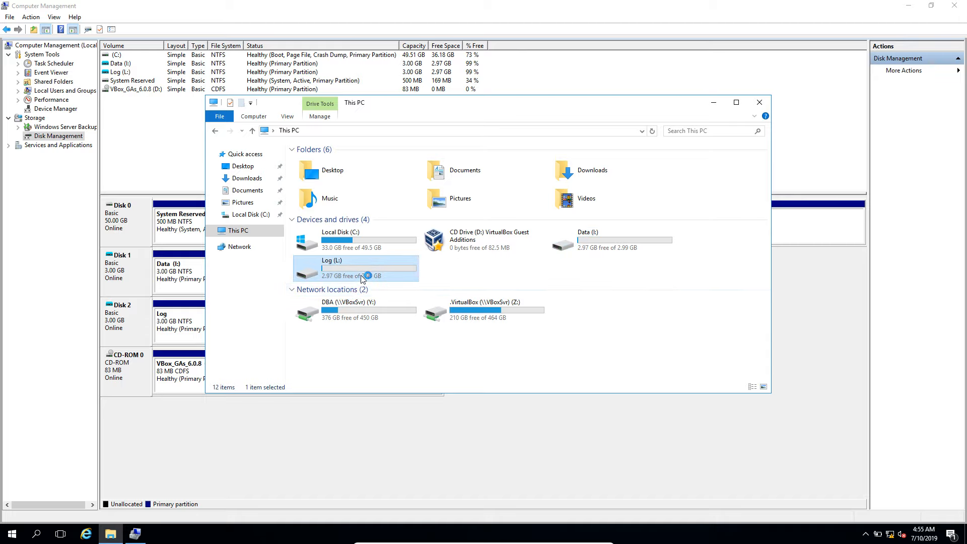
pyautogui.click(650, 135)
pyautogui.doubleClick(362, 249)
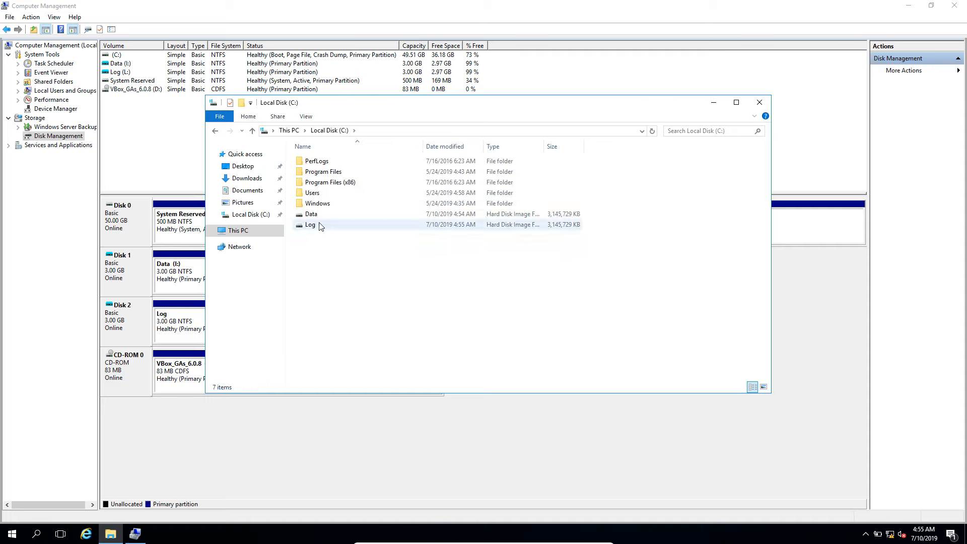
pyautogui.click(320, 228)
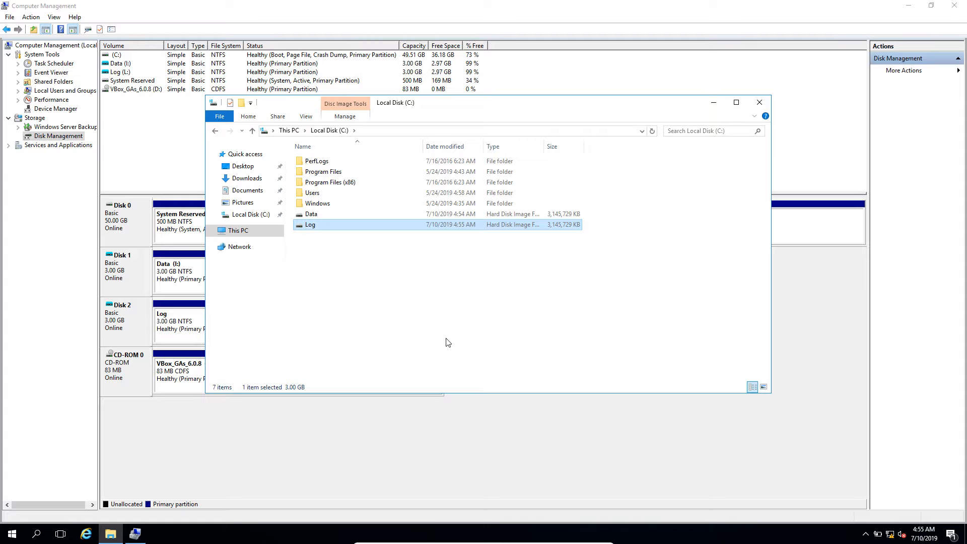
# Step: Close Computer Management and review the Data (I:) and Log (L:) drives in This PC, collapsing the Network locations group
pyautogui.click(961, 9)
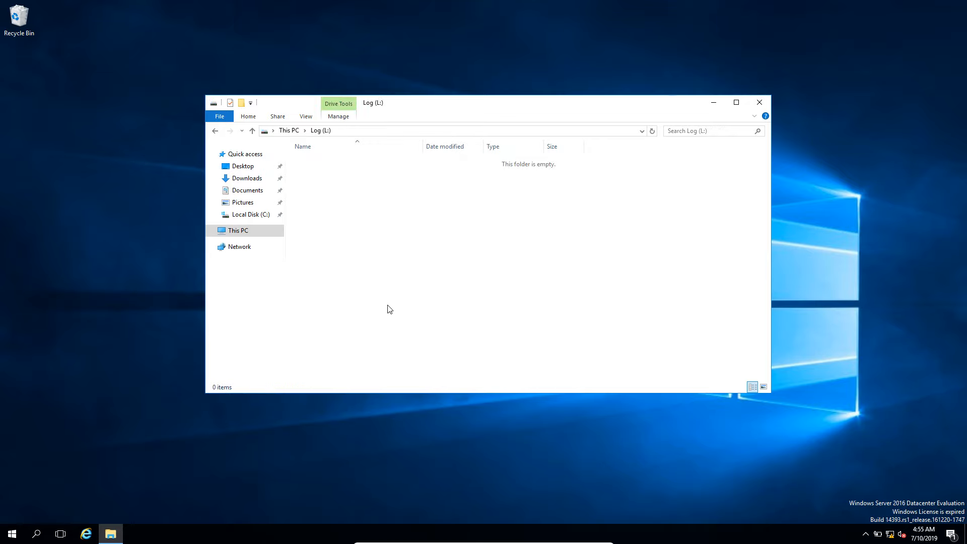
pyautogui.click(238, 234)
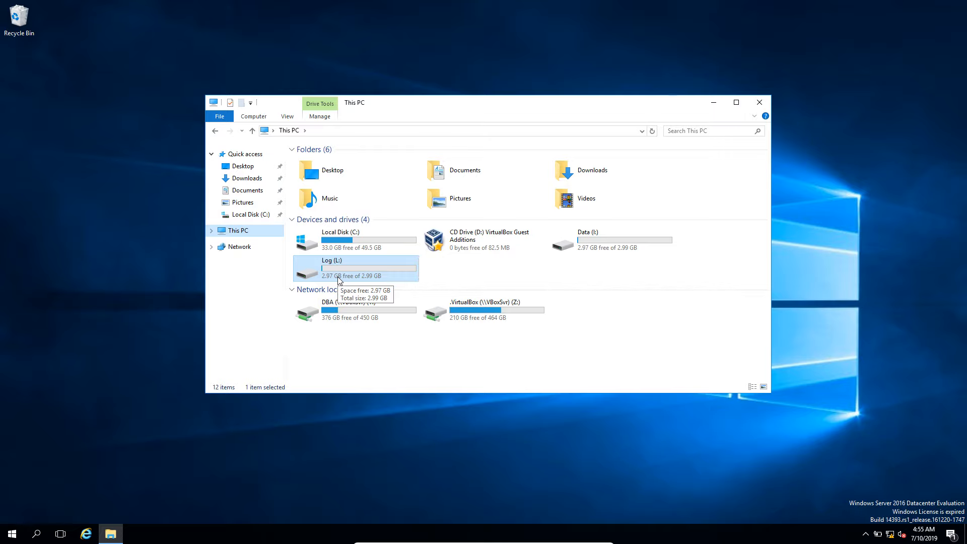
pyautogui.click(613, 235)
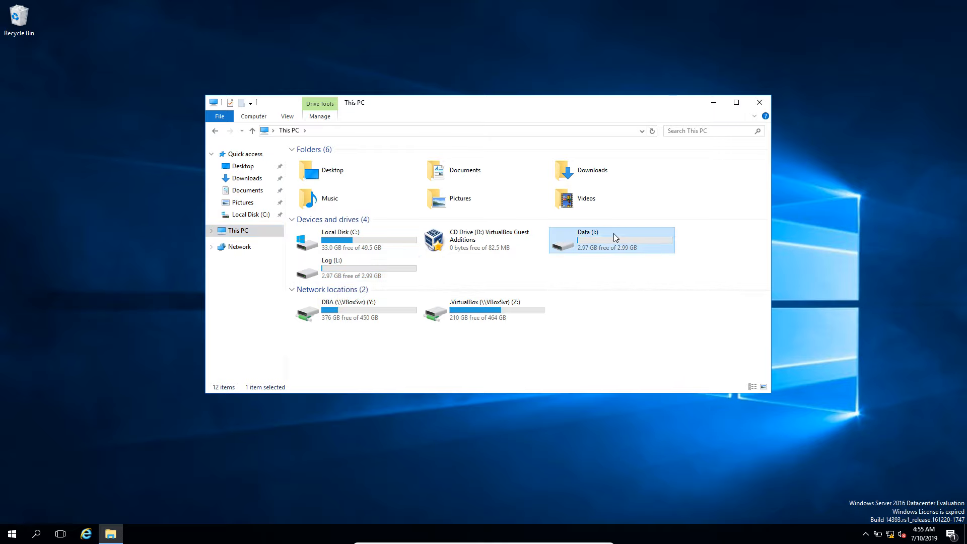
pyautogui.click(363, 278)
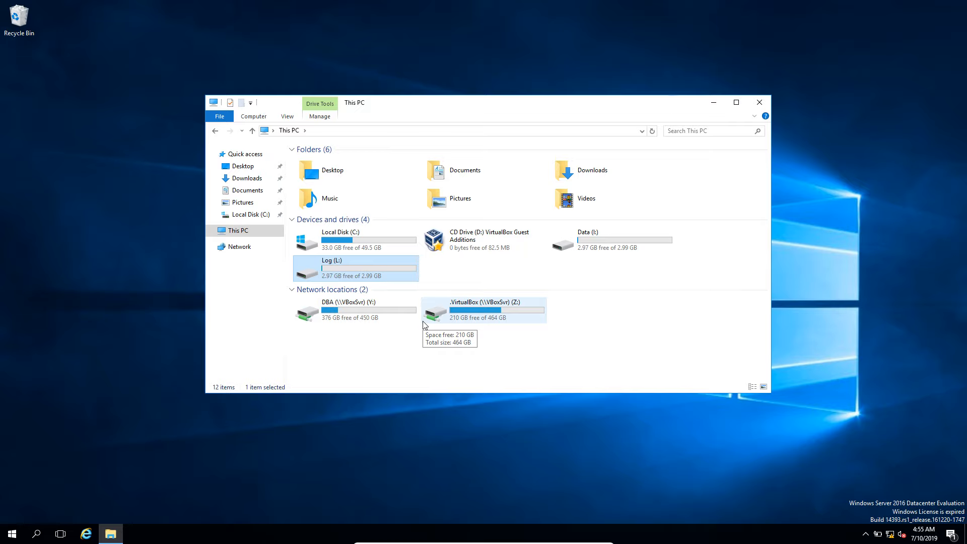
pyautogui.click(295, 291)
pyautogui.click(292, 290)
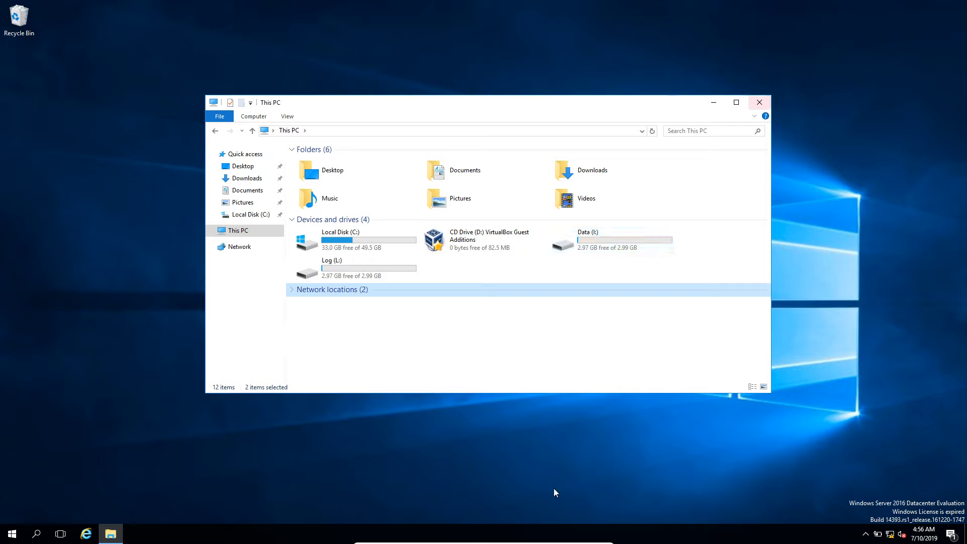
# Step: Switch the virtual machine display out of full-screen mode
pyautogui.moveTo(527, 543)
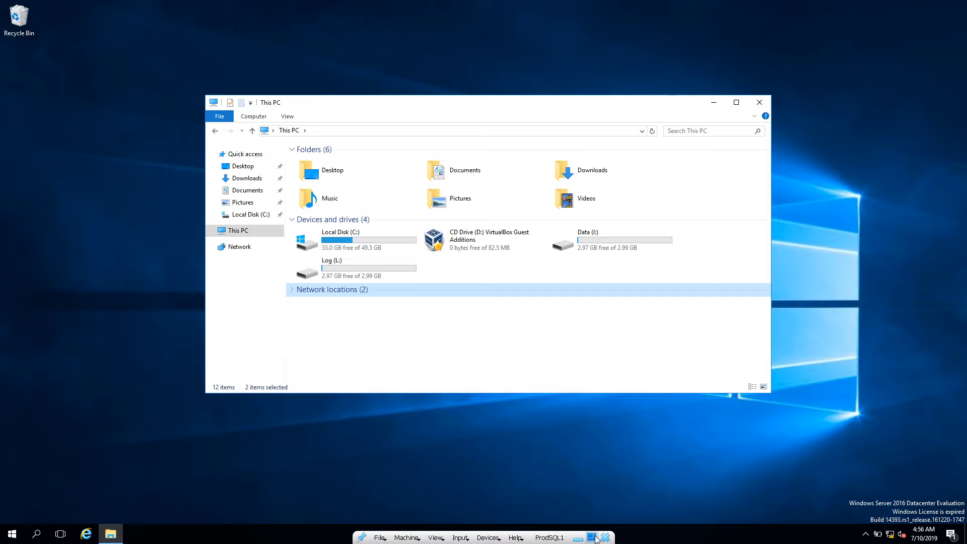
pyautogui.click(445, 538)
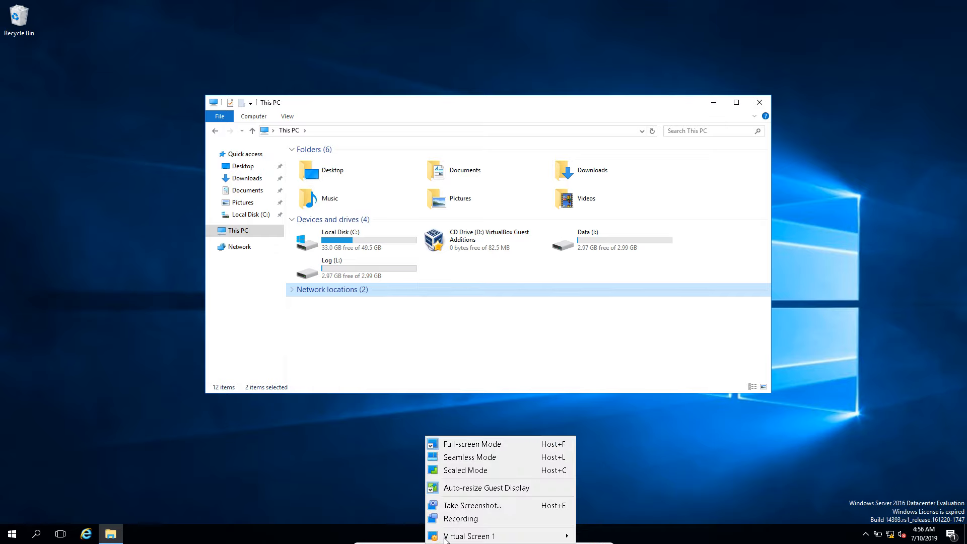
pyautogui.click(479, 444)
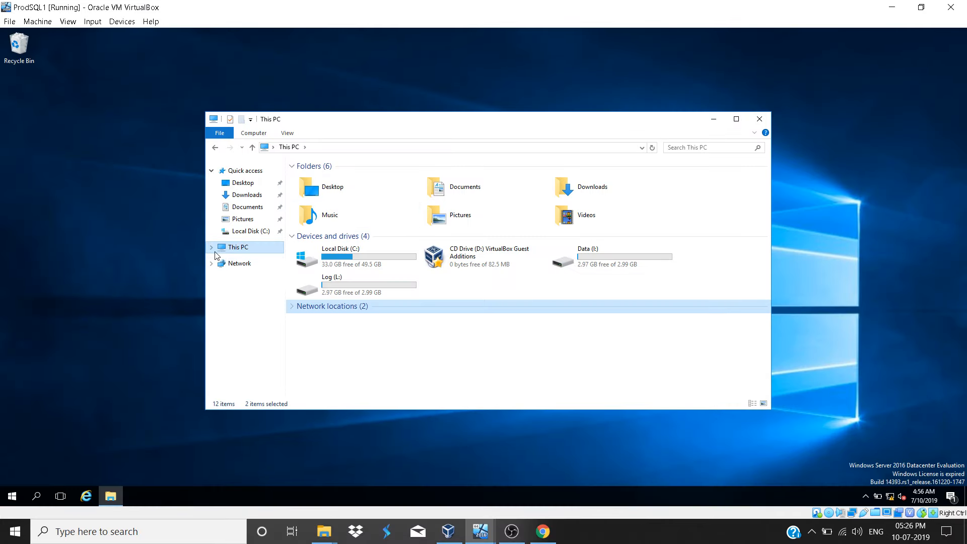
# Step: Look through the SQLFULL_ENU folder inside Software on the DBA (Y:) network drive, and close File Explorer
pyautogui.click(211, 249)
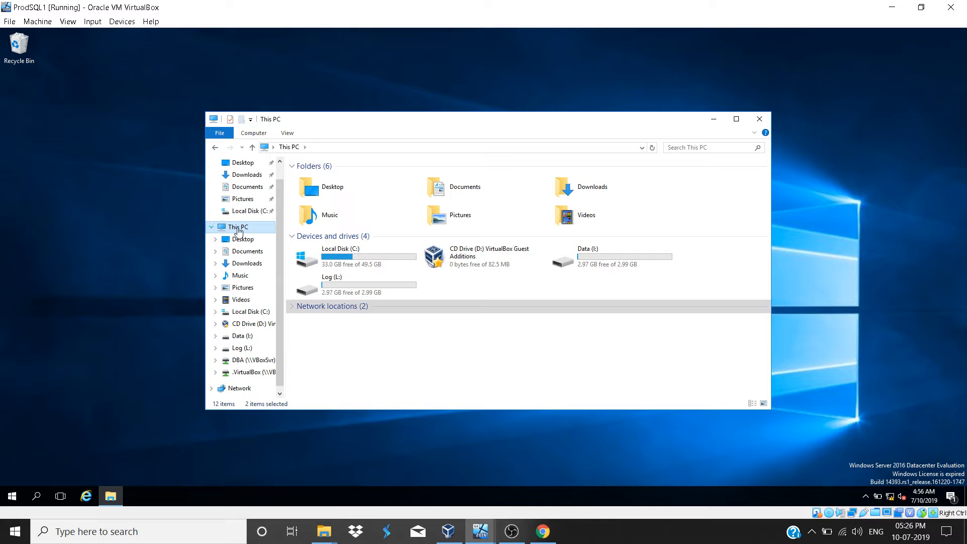
pyautogui.click(306, 305)
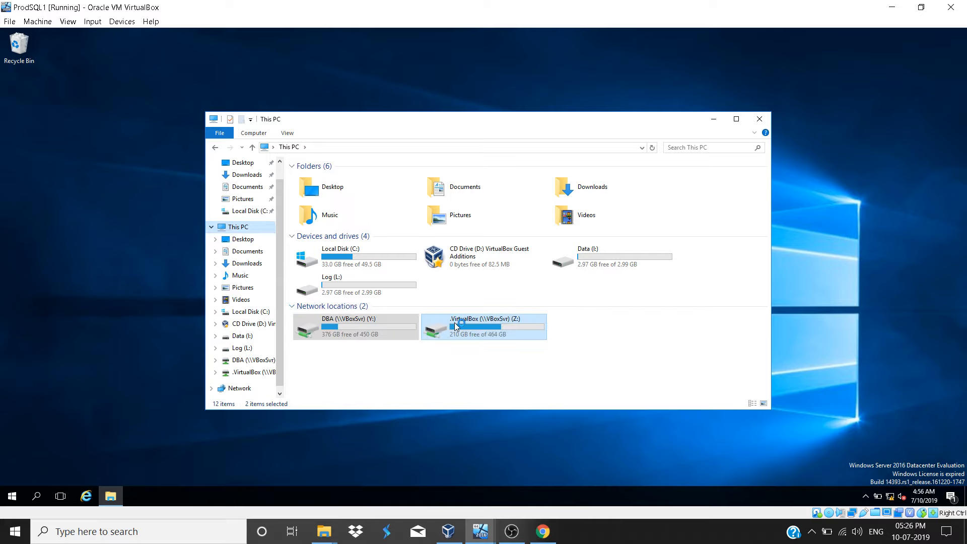
pyautogui.doubleClick(367, 324)
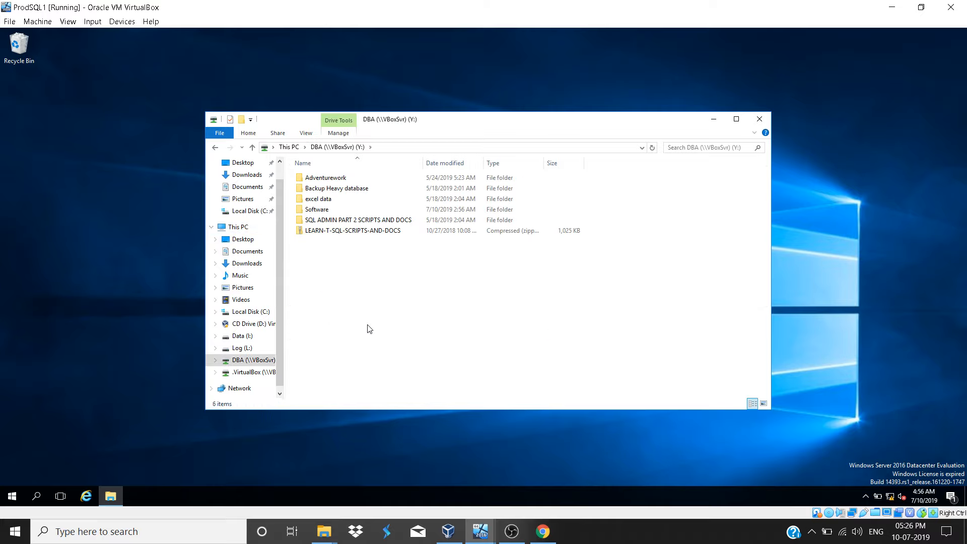
pyautogui.doubleClick(325, 209)
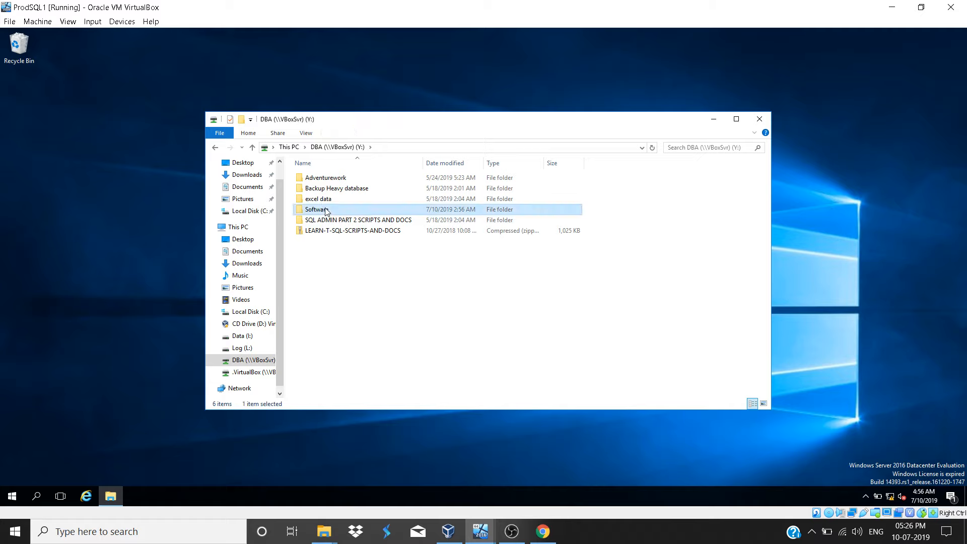
pyautogui.doubleClick(322, 200)
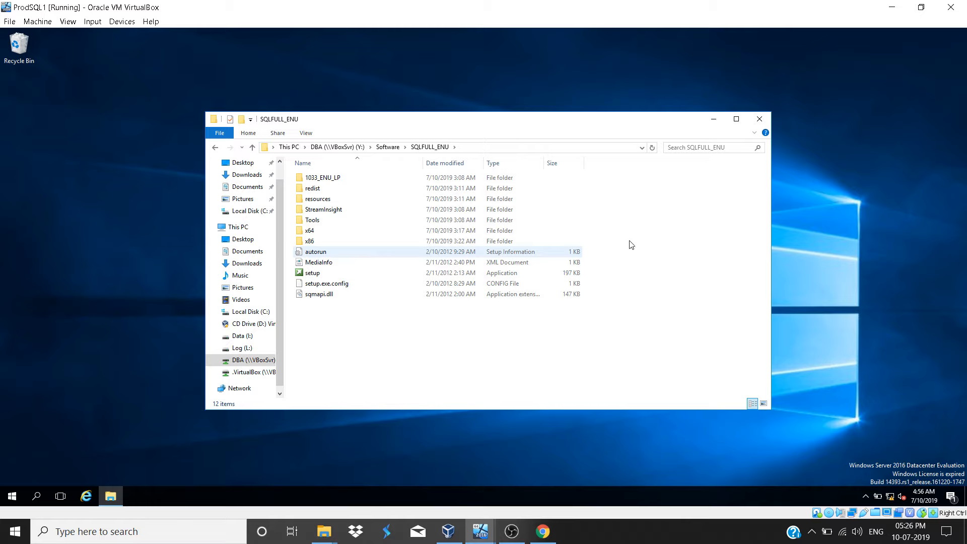
pyautogui.click(759, 119)
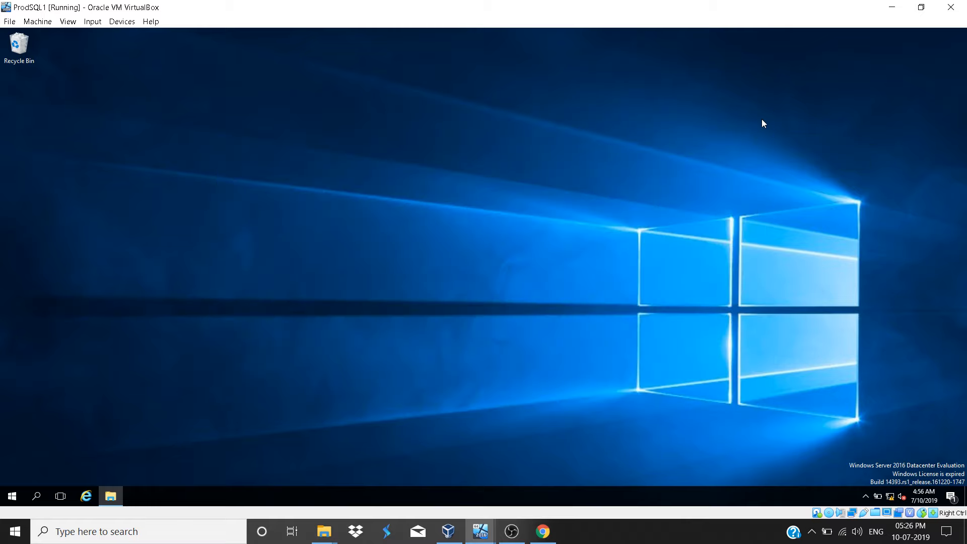
pyautogui.click(810, 532)
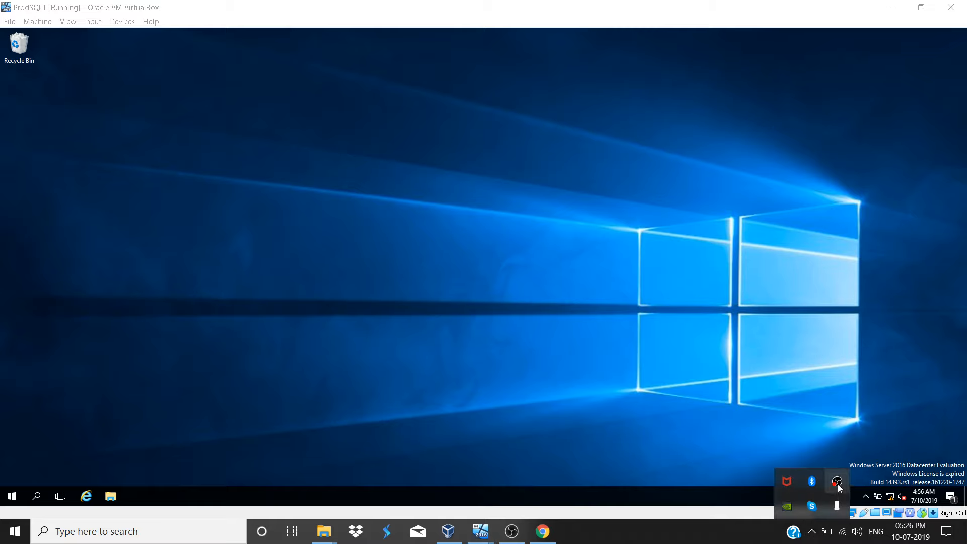